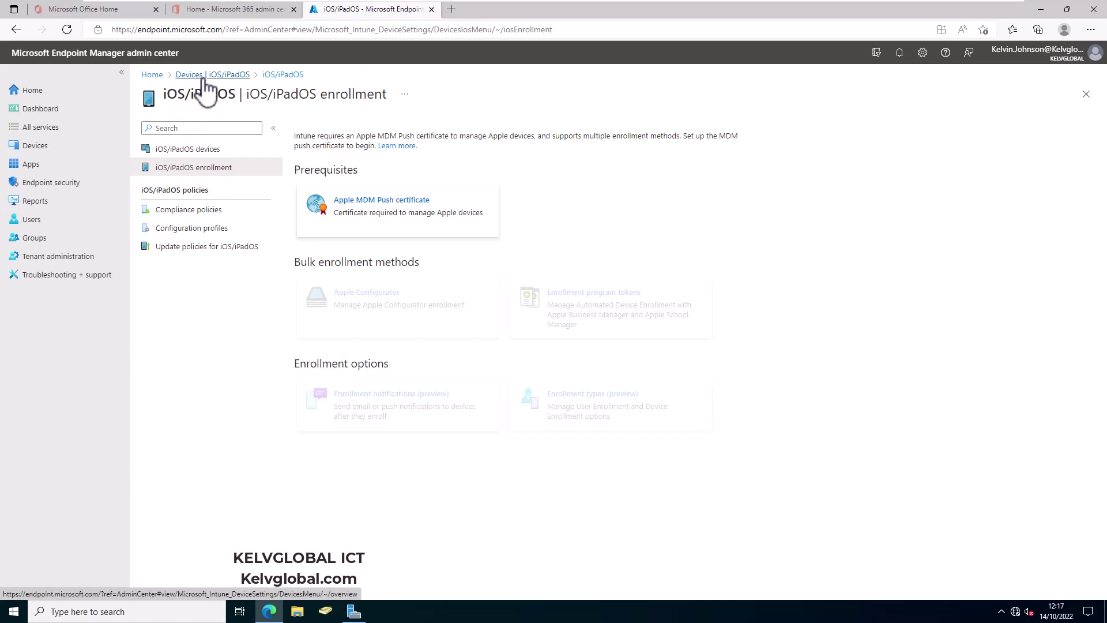
- Open the Apple MDM Push certificate setup under iOS/iPadOS enrollment and agree to share data with Apple
{"action": "left_click", "coordinate": [204, 77]}
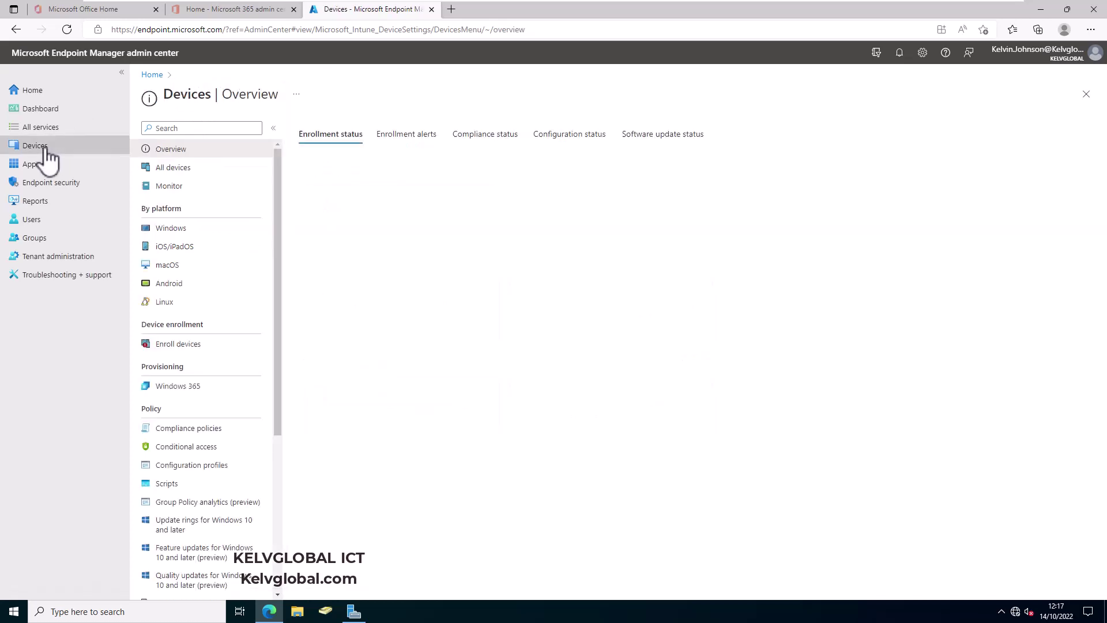
{"action": "left_click", "coordinate": [187, 249]}
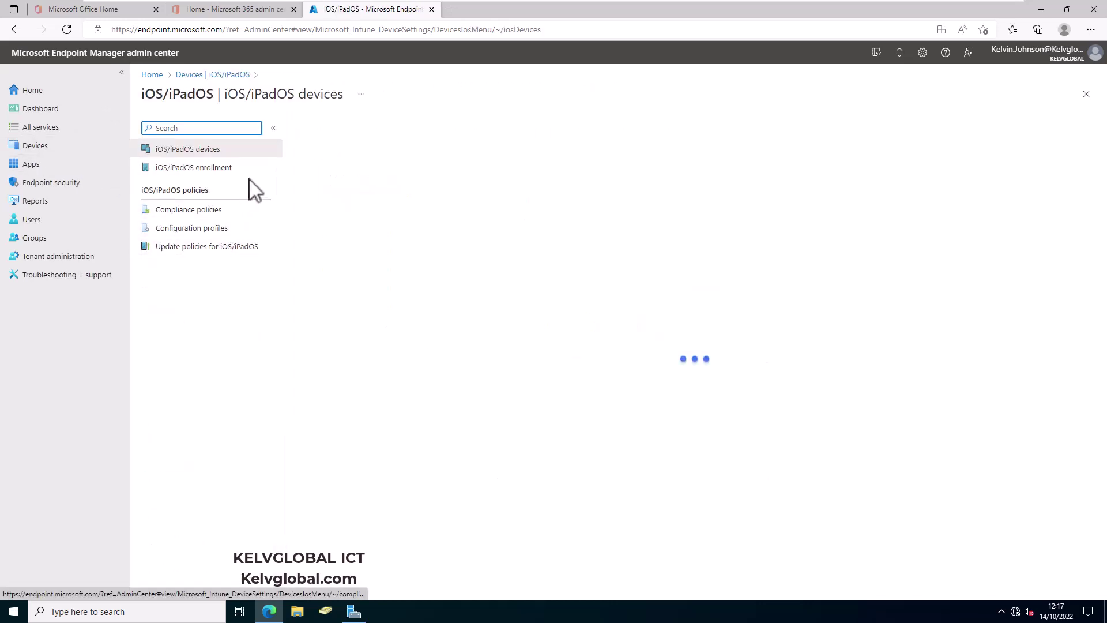
{"action": "left_click", "coordinate": [196, 171]}
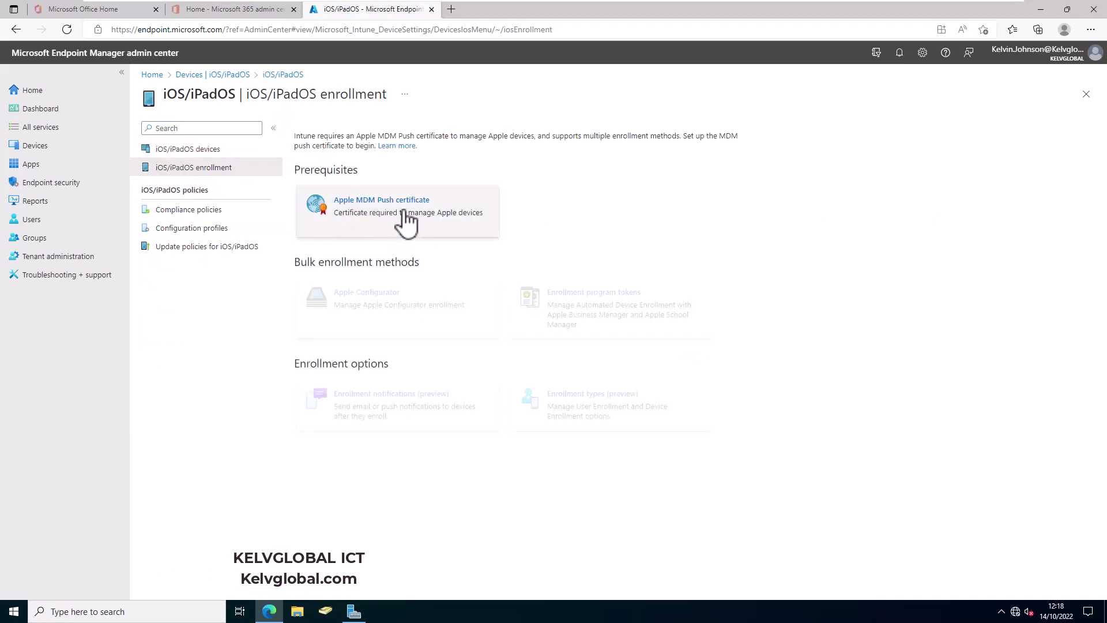
{"action": "left_click", "coordinate": [398, 213]}
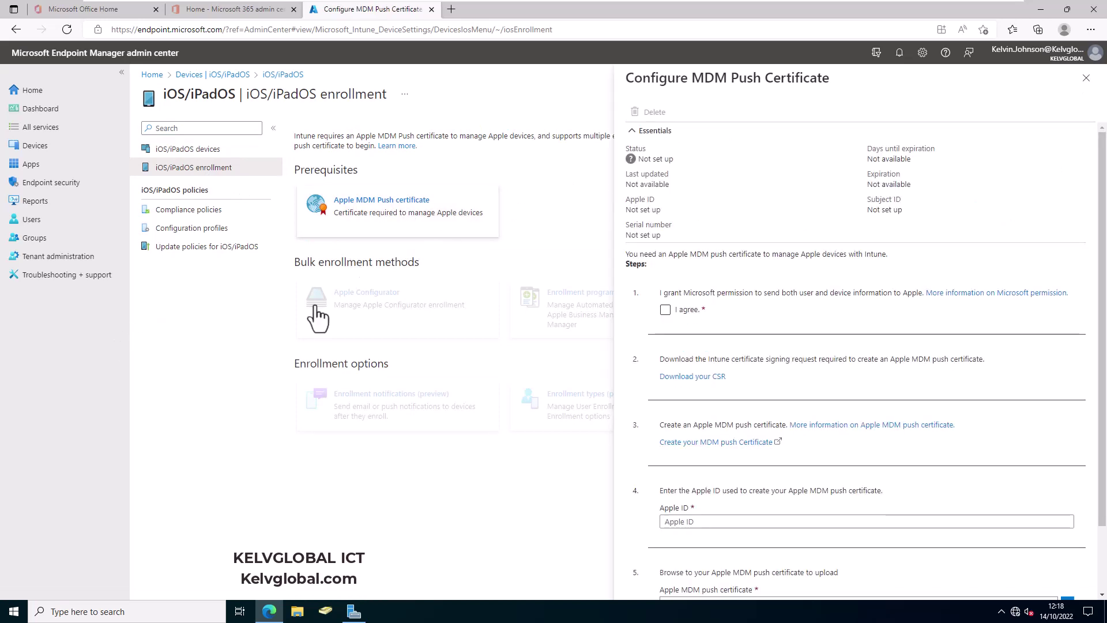
{"action": "left_click", "coordinate": [666, 310]}
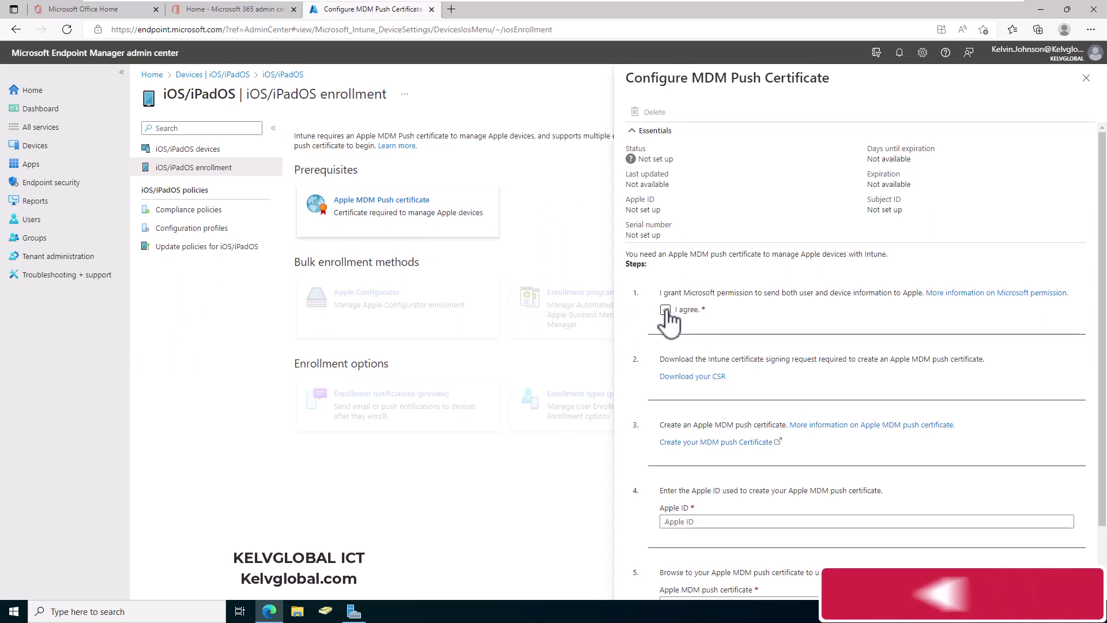
{"action": "left_click", "coordinate": [666, 310]}
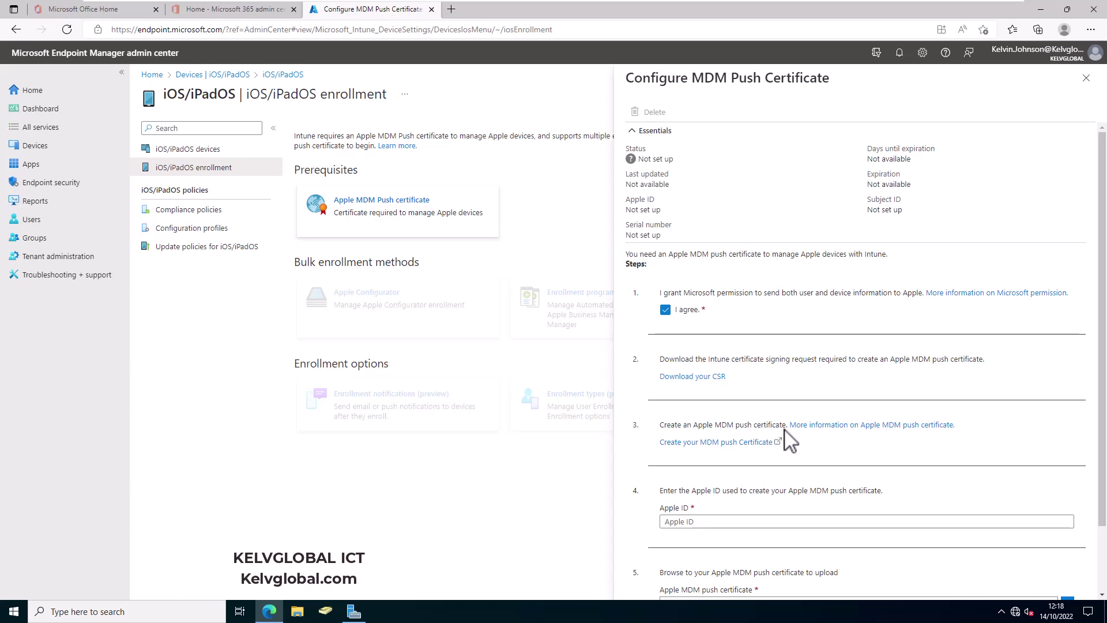
- Go to Apple's certificate portal, sign in with the Apple ID and password, and enter the two-factor code
{"action": "left_click", "coordinate": [725, 456]}
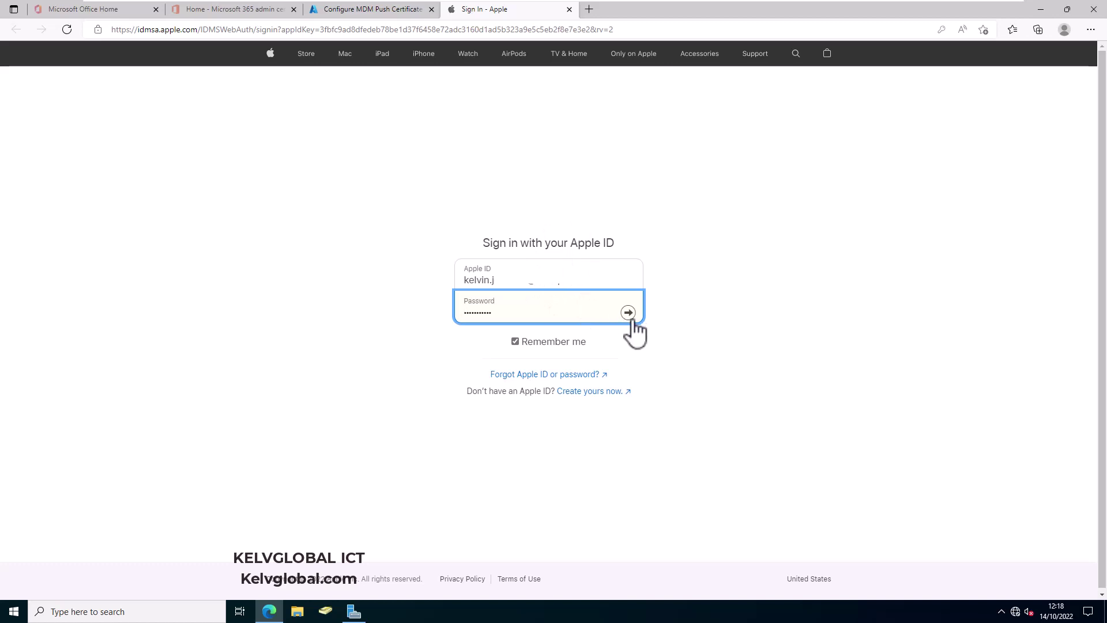
{"action": "left_click", "coordinate": [628, 312]}
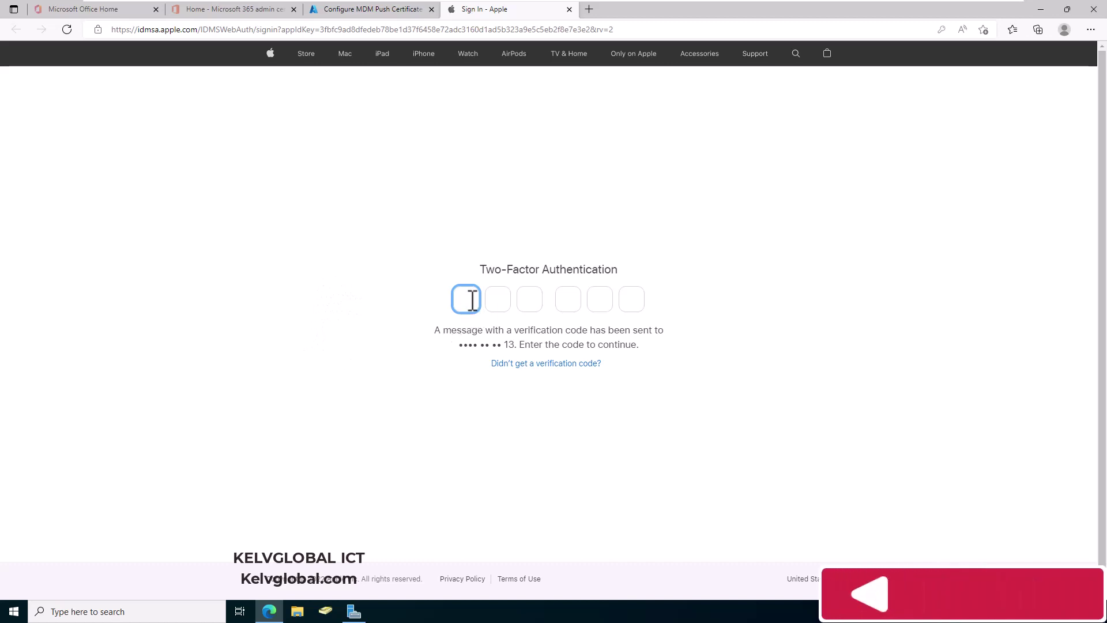
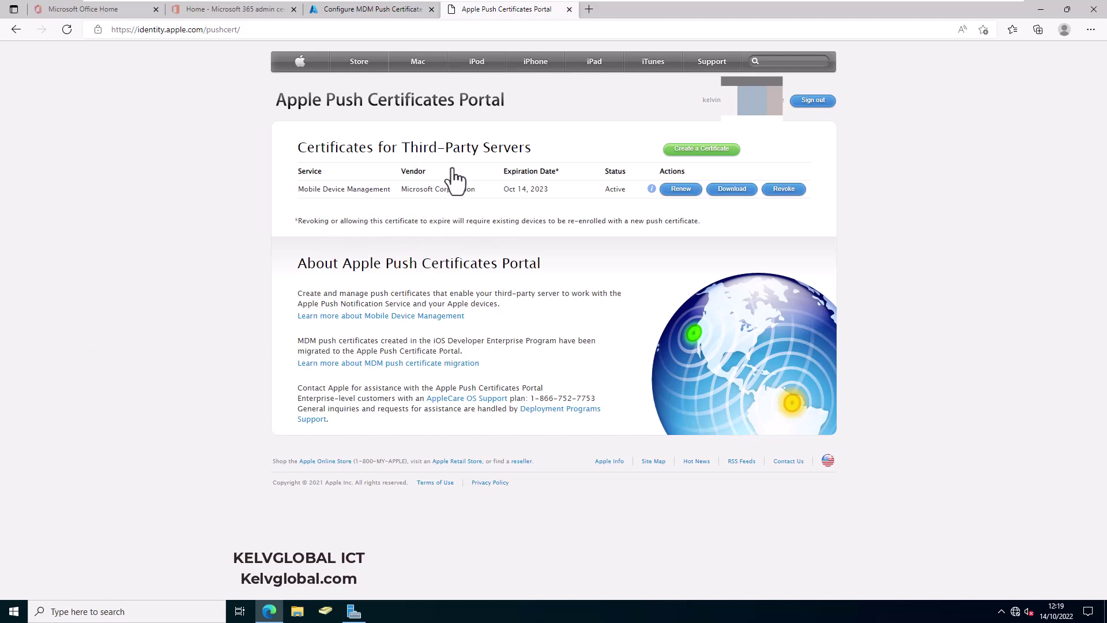
{"action": "left_click", "coordinate": [298, 613]}
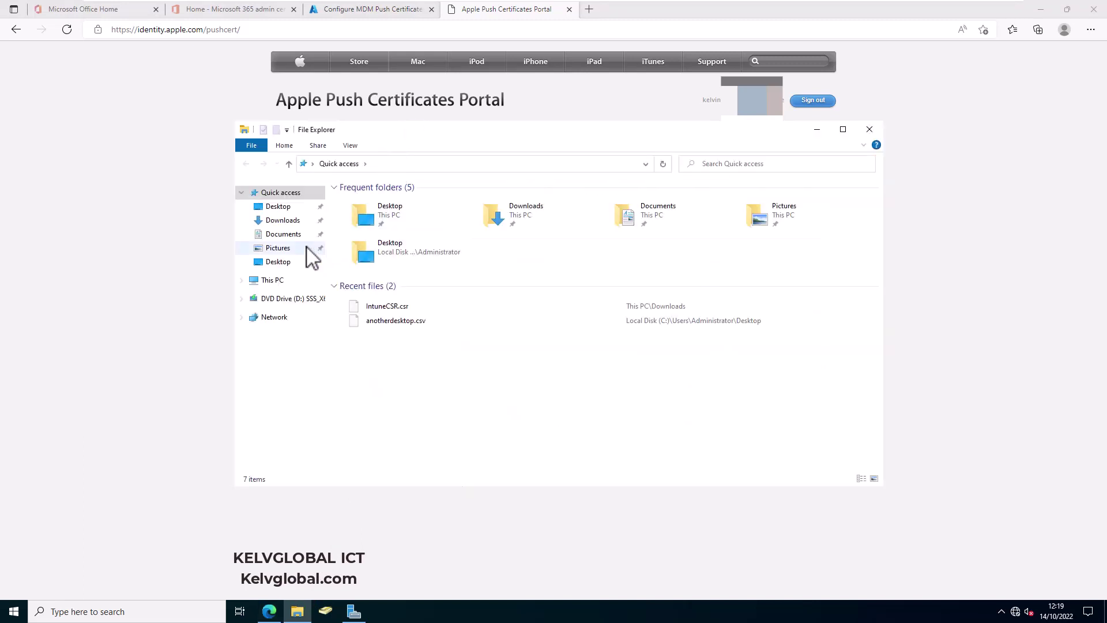
{"action": "left_click", "coordinate": [283, 220]}
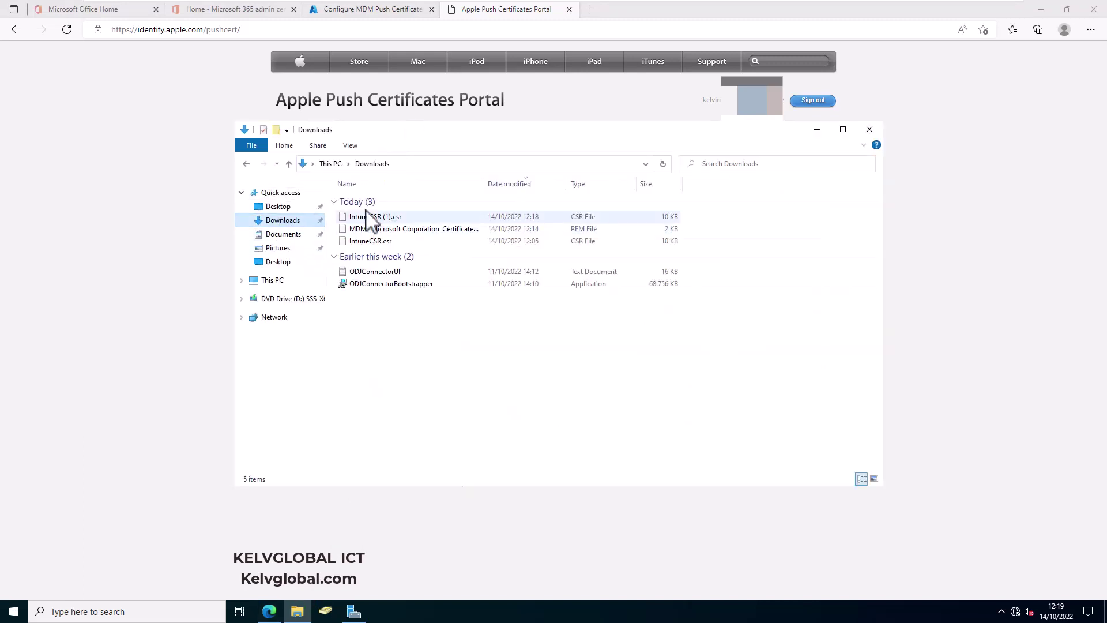
{"action": "left_click", "coordinate": [368, 242]}
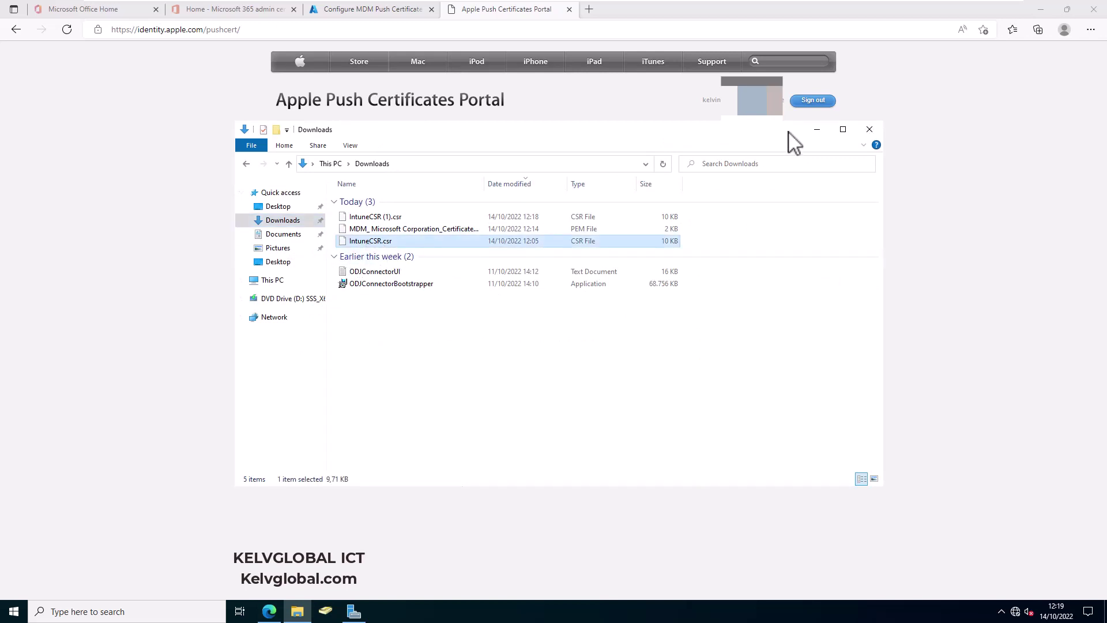
{"action": "left_click", "coordinate": [818, 130]}
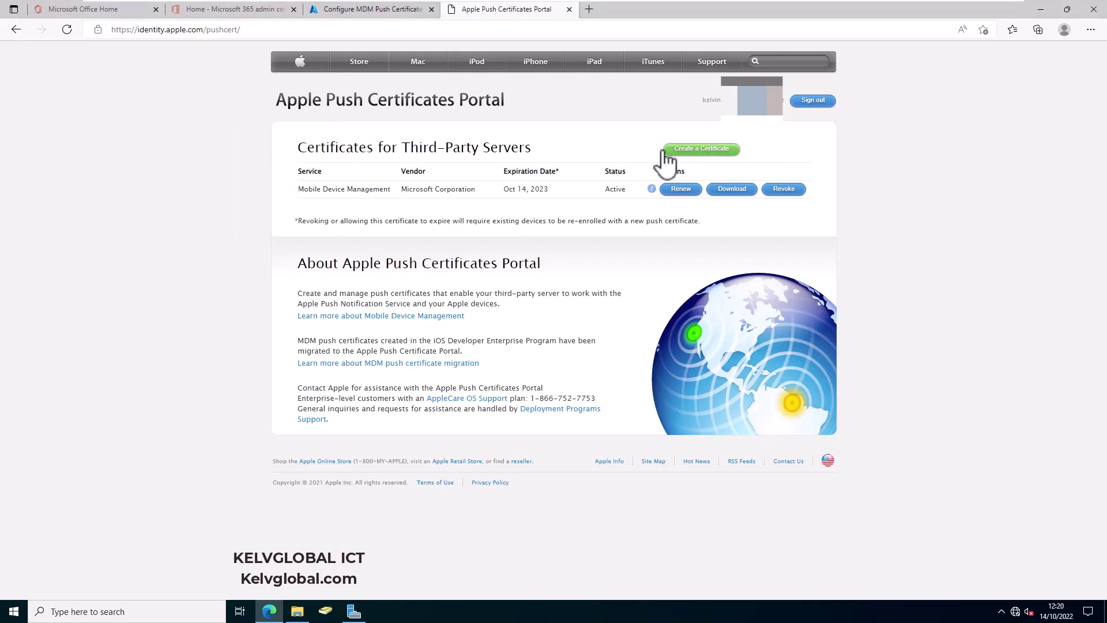
- Create a new MDM push certificate from IntuneCSR.csr, download the .pem, and return to Endpoint Manager
{"action": "left_click", "coordinate": [707, 151]}
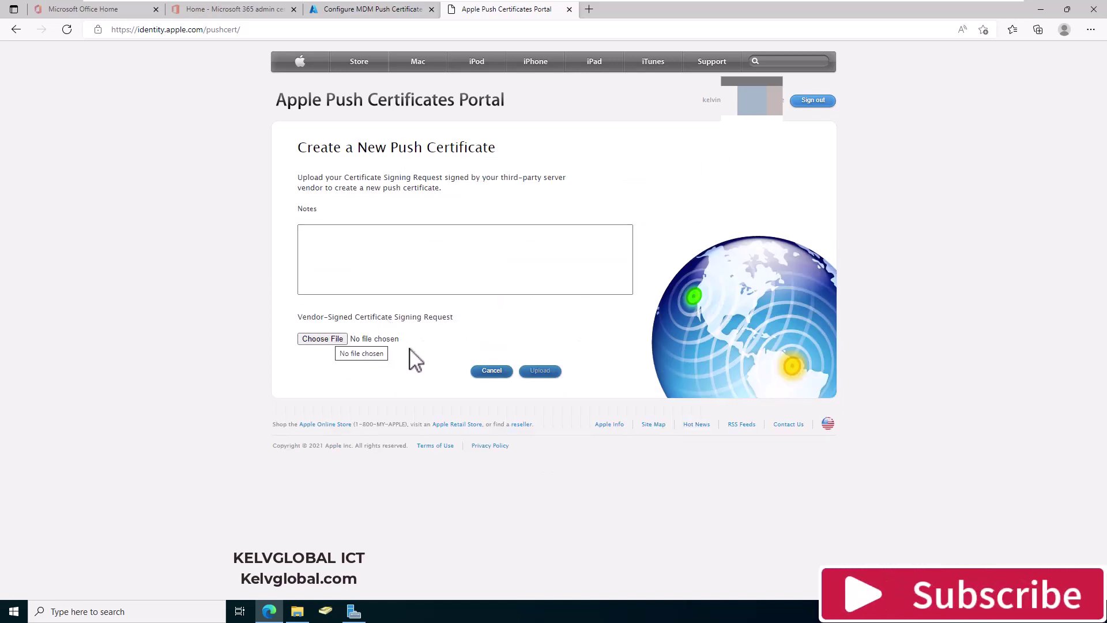
{"action": "left_click", "coordinate": [327, 341]}
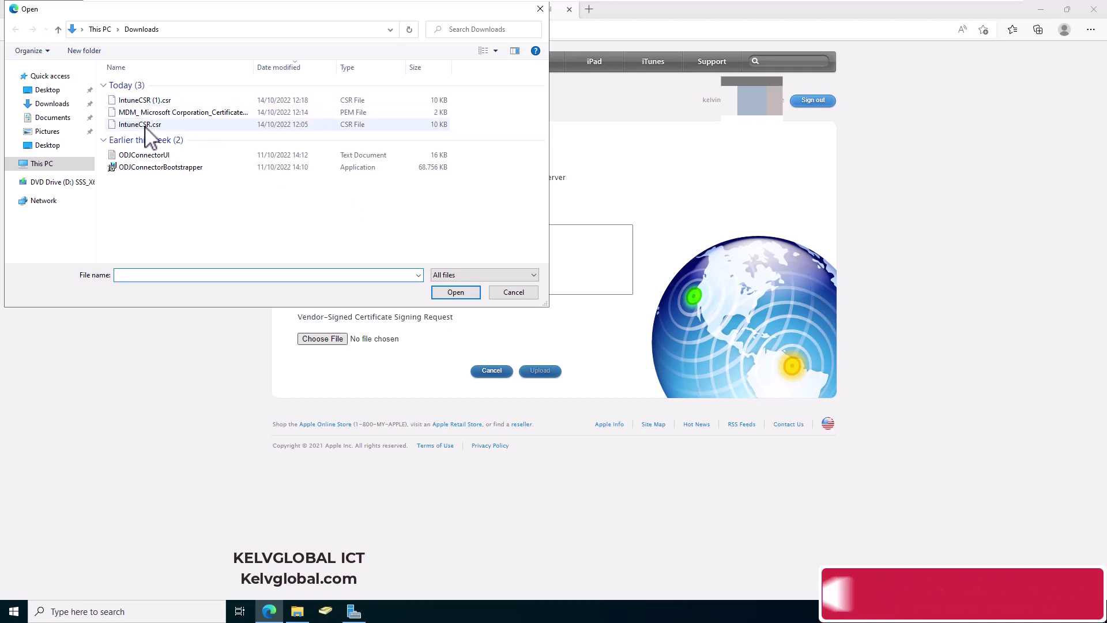
{"action": "left_click", "coordinate": [145, 126]}
{"action": "left_click", "coordinate": [456, 294]}
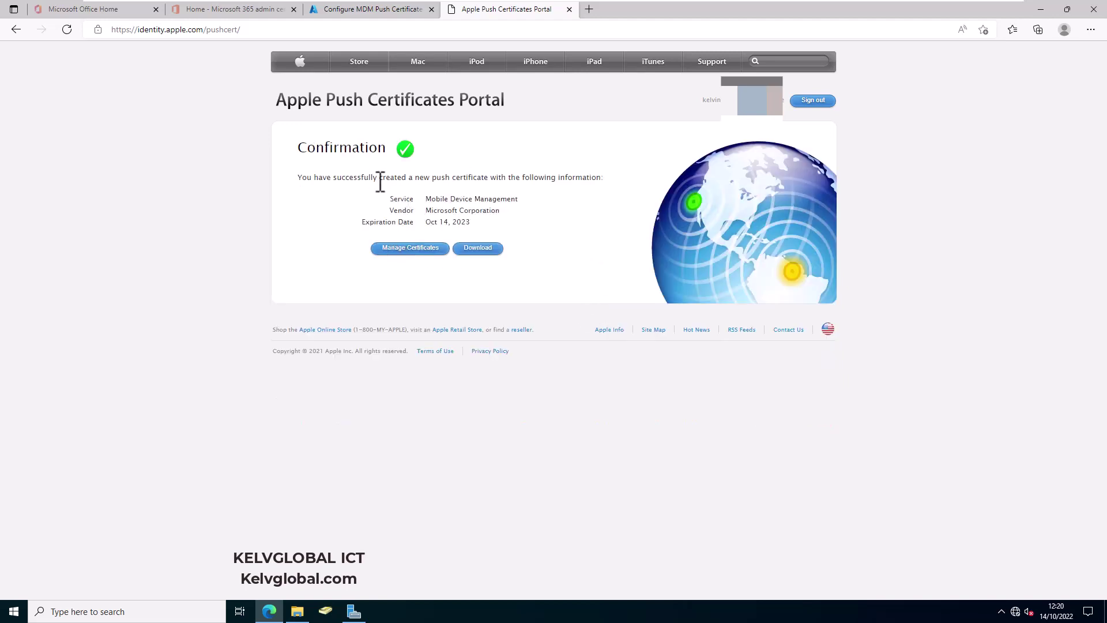
{"action": "left_click", "coordinate": [485, 252]}
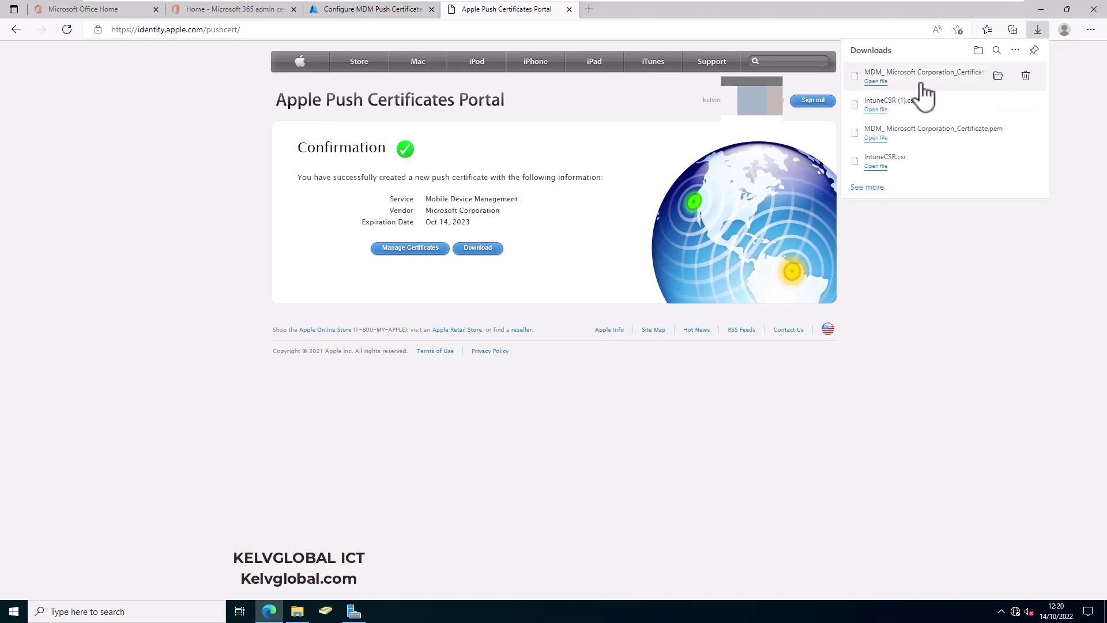
{"action": "left_click", "coordinate": [354, 12]}
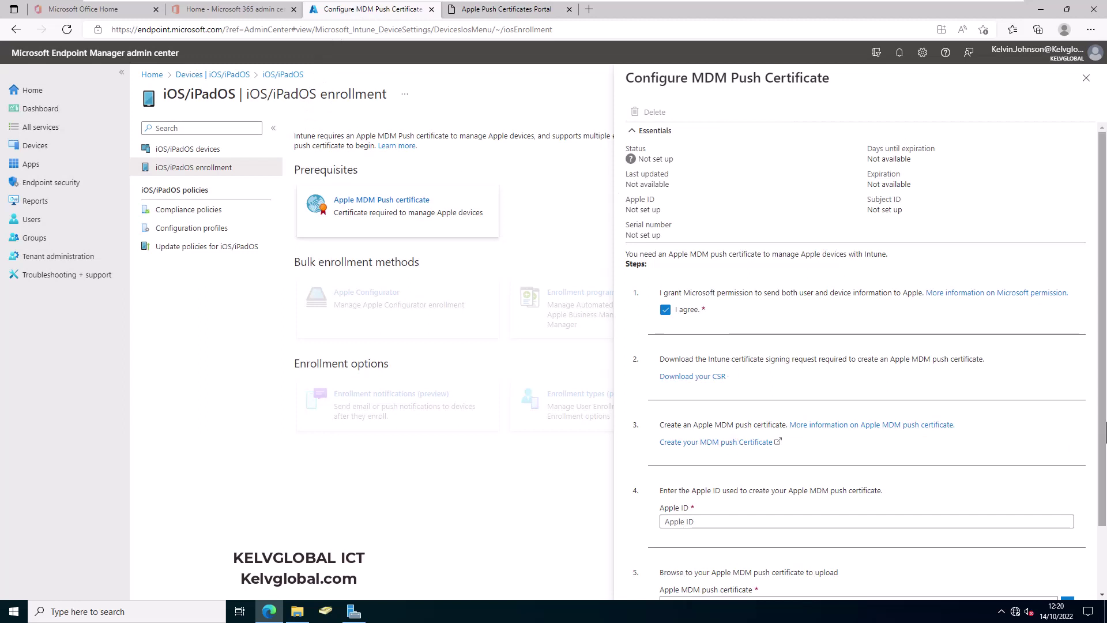
- Enter the Apple ID and upload MDM_ Microsoft Corporation_Certificate.pem as the push certificate
{"action": "scroll", "coordinate": [1105, 432], "scroll_direction": "down", "scroll_amount": 1}
{"action": "left_click", "coordinate": [709, 464]}
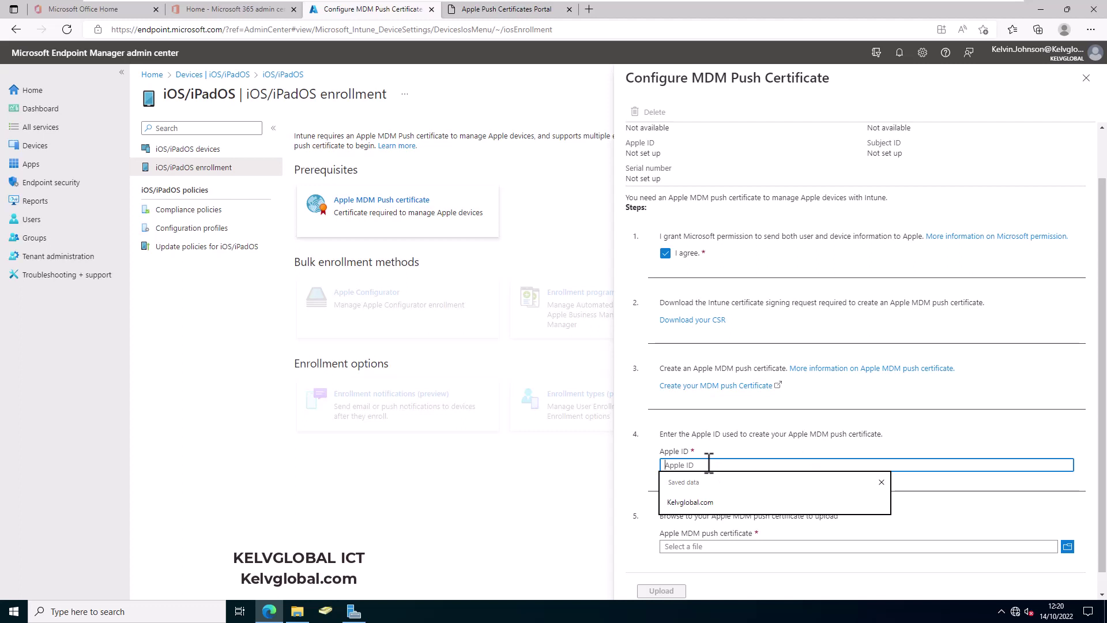
{"action": "type", "text": "kelvin"}
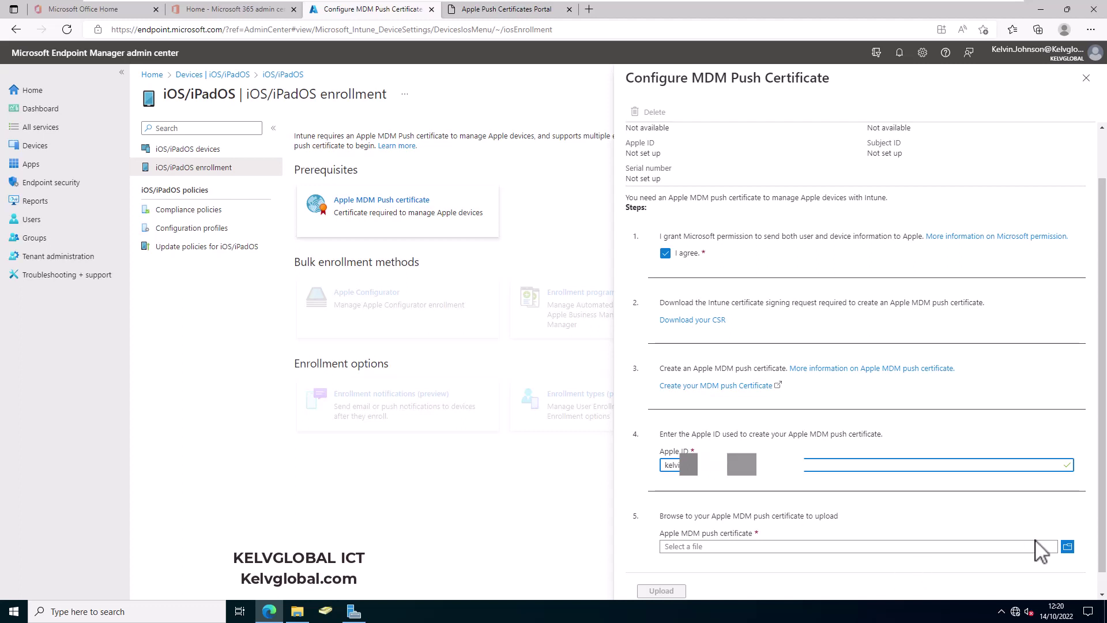
{"action": "left_click", "coordinate": [1067, 546]}
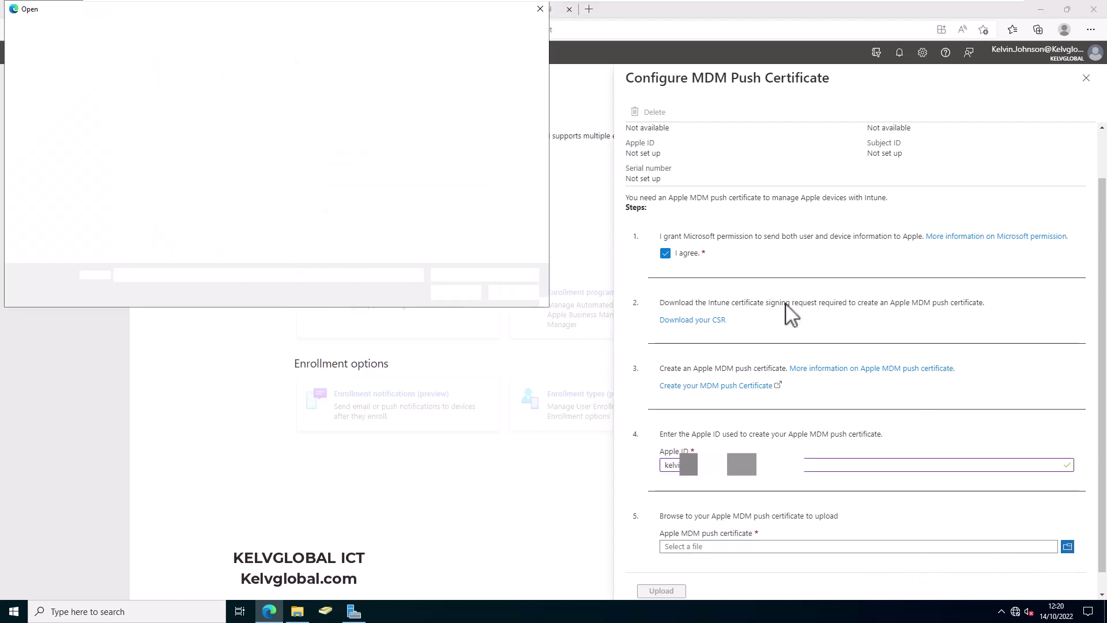
{"action": "left_click", "coordinate": [200, 111]}
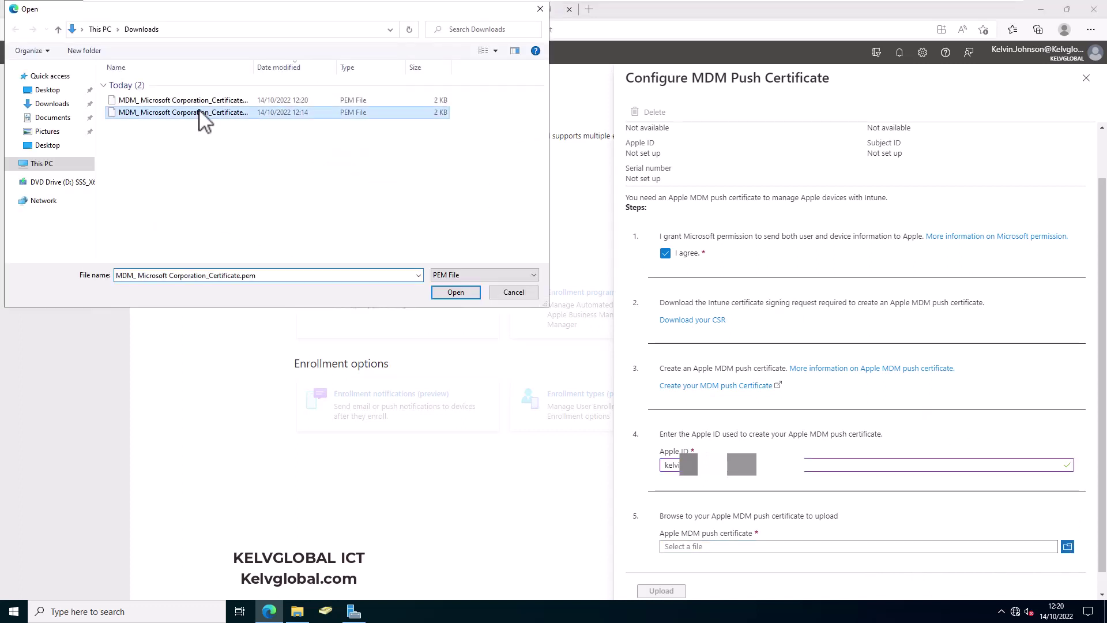
{"action": "left_click", "coordinate": [457, 292]}
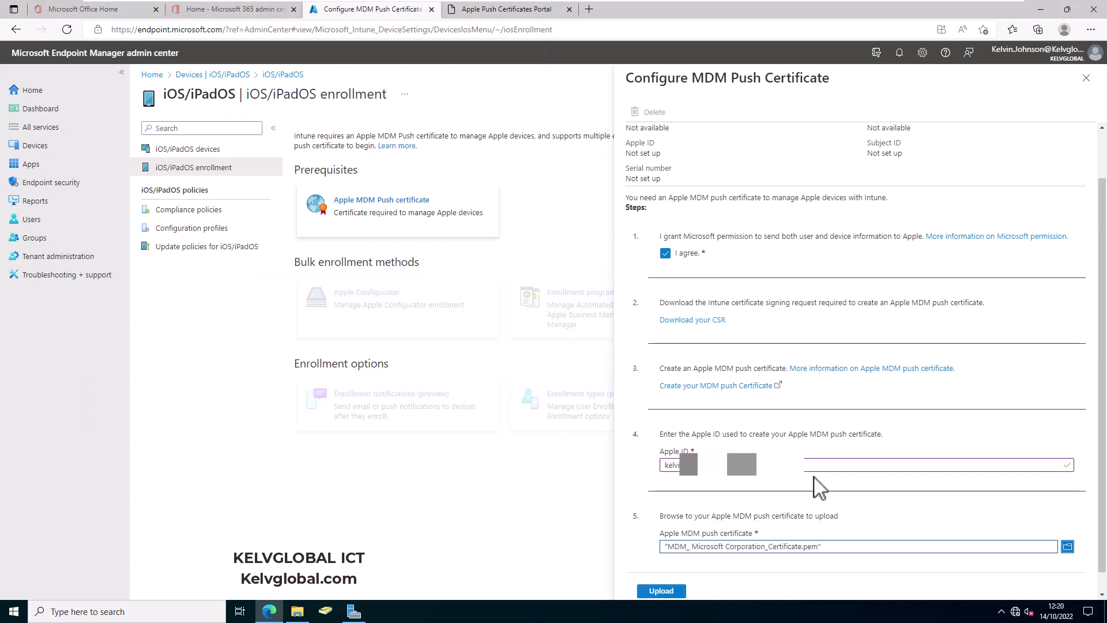
{"action": "left_click", "coordinate": [661, 591]}
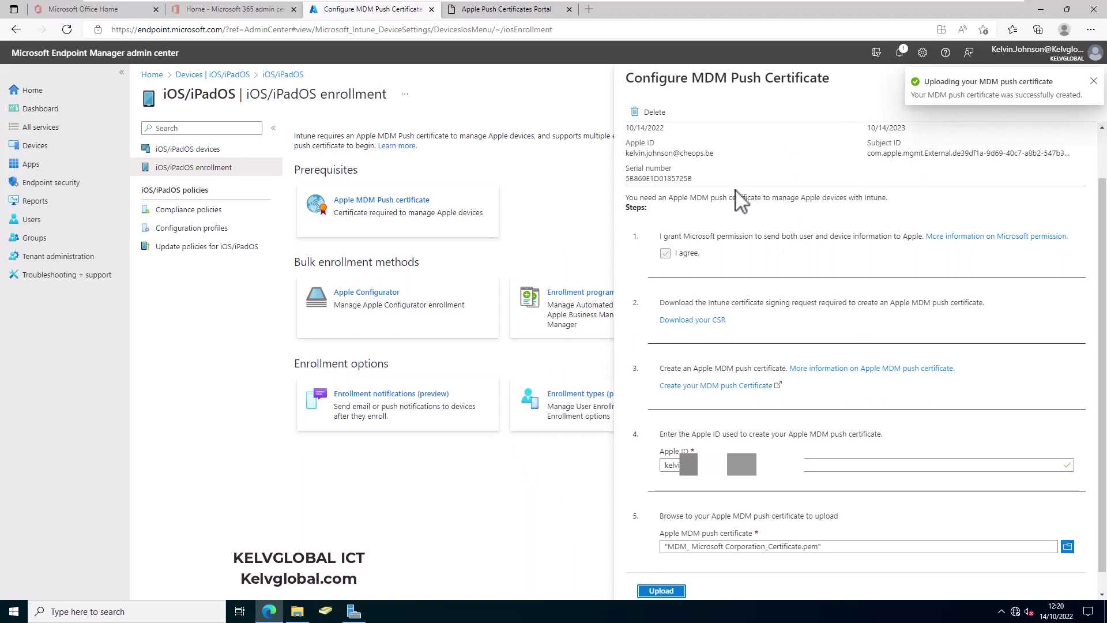
- Dismiss the upload notification and close the Configure MDM Push Certificate pane
{"action": "left_click", "coordinate": [1092, 82]}
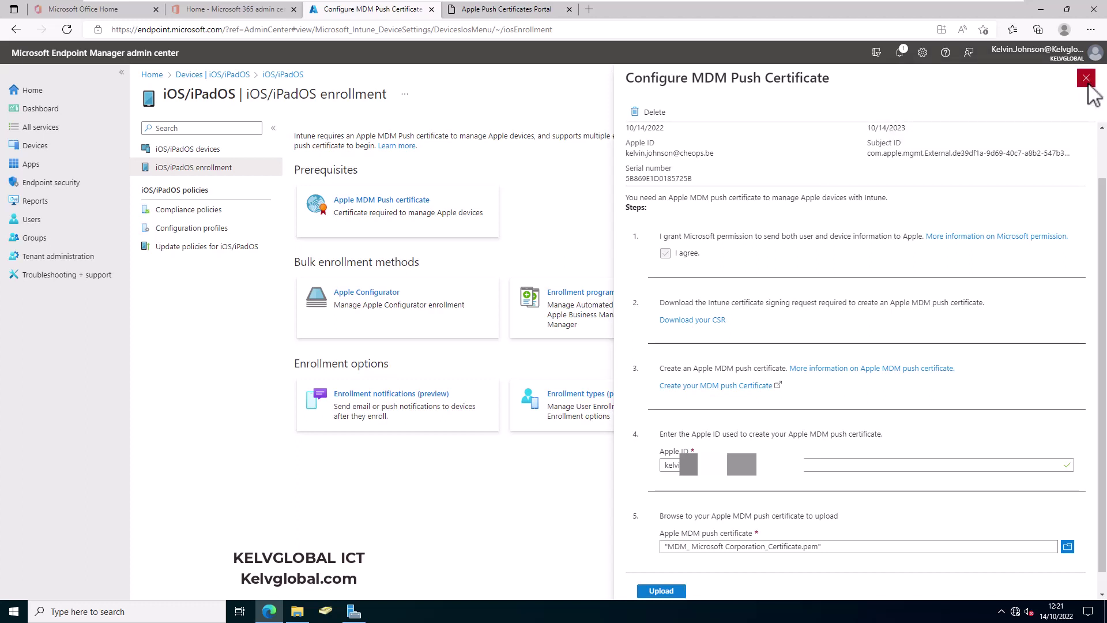
{"action": "left_click", "coordinate": [1087, 78]}
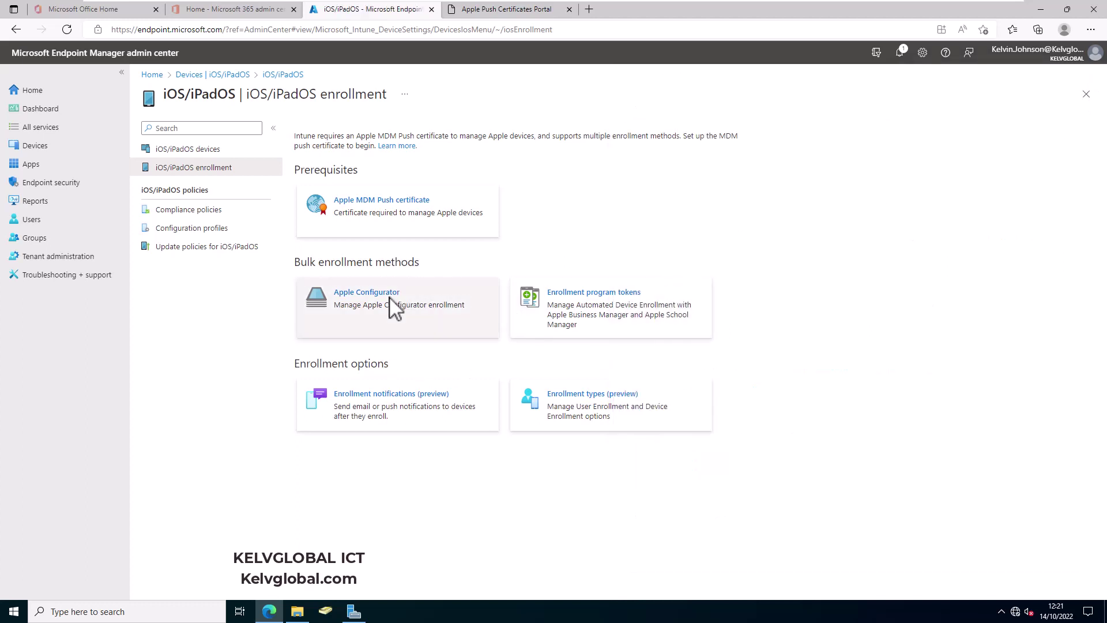